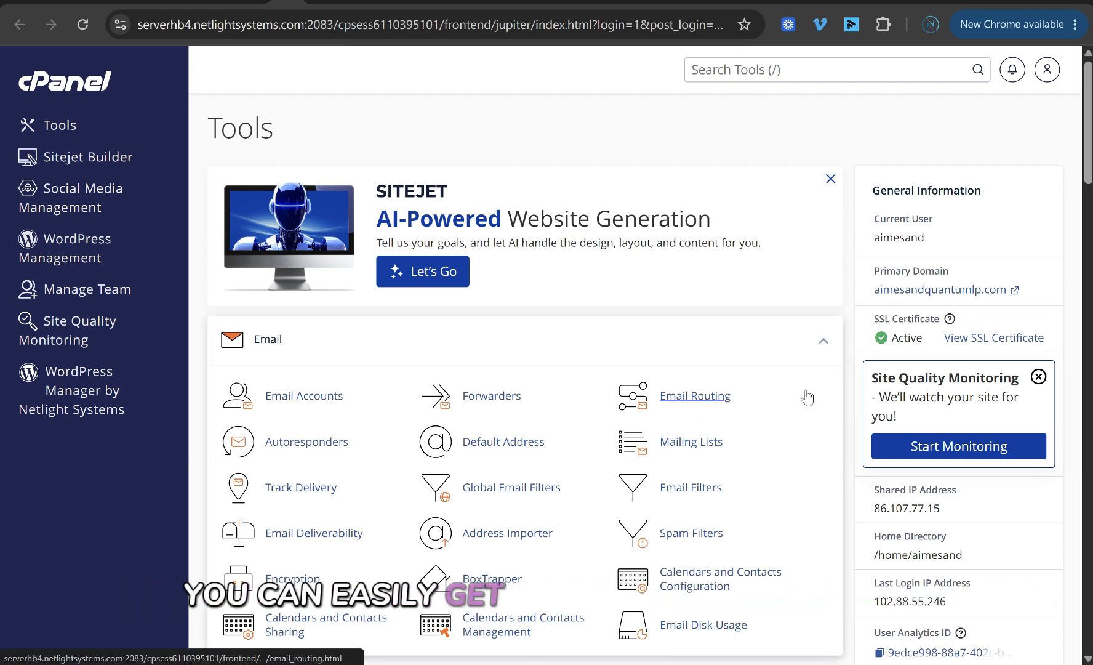
# Open JetBackup 5 from the Files group of the cPanel tools
pyautogui.scroll(-10, 807, 393)
pyautogui.scroll(-8, 848, 308)
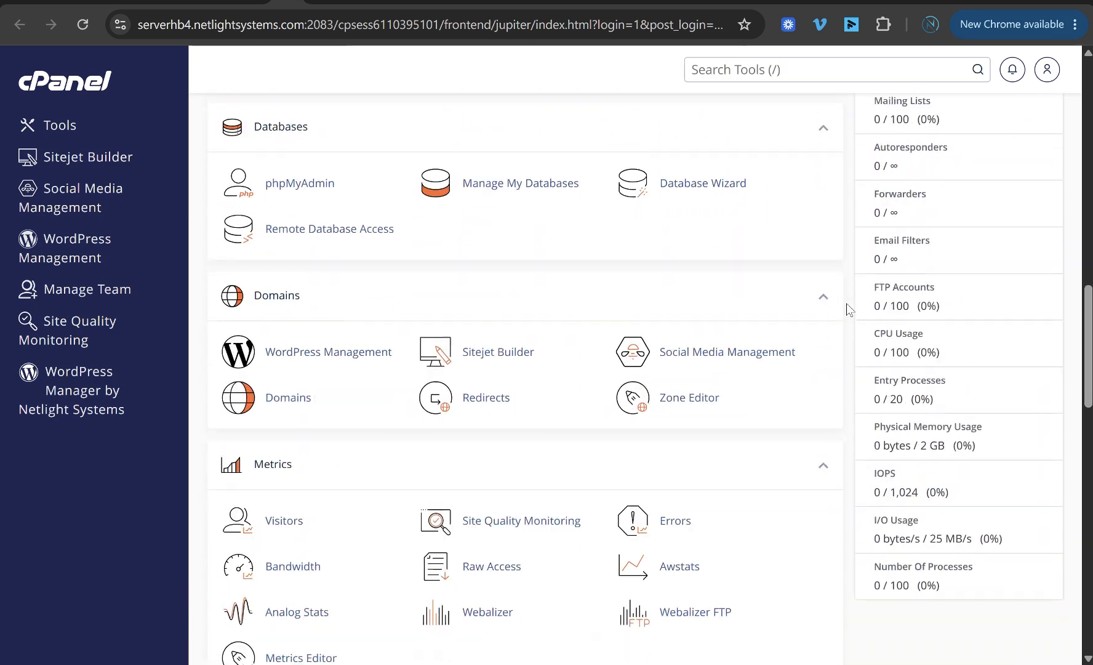
pyautogui.scroll(18, 848, 307)
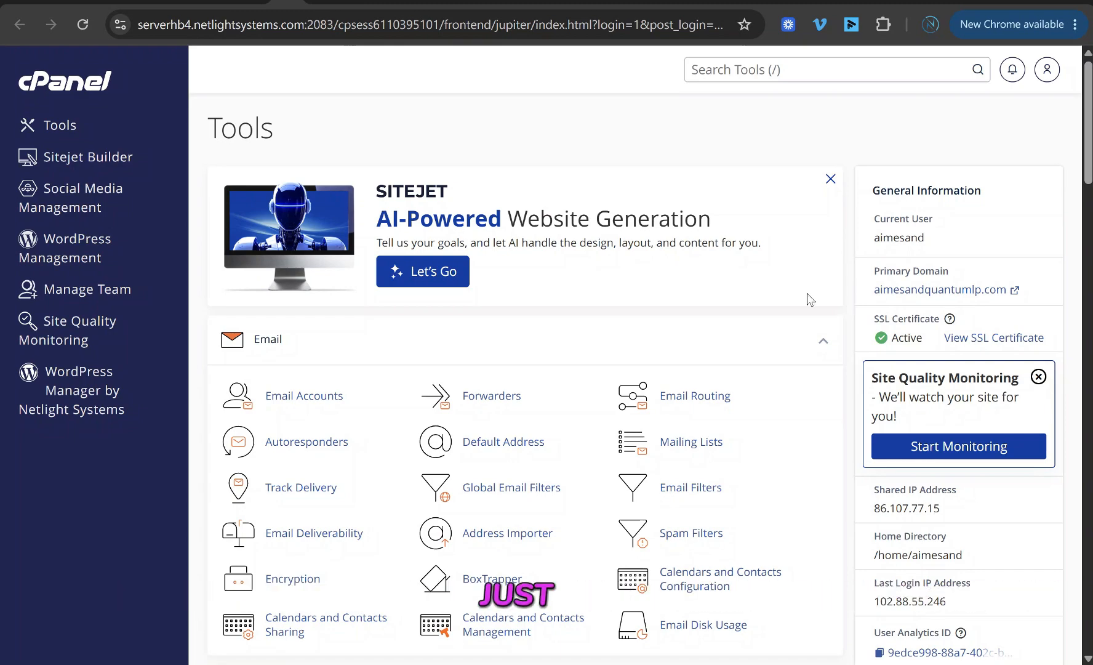
pyautogui.scroll(-4, 677, 248)
pyautogui.scroll(-5, 677, 250)
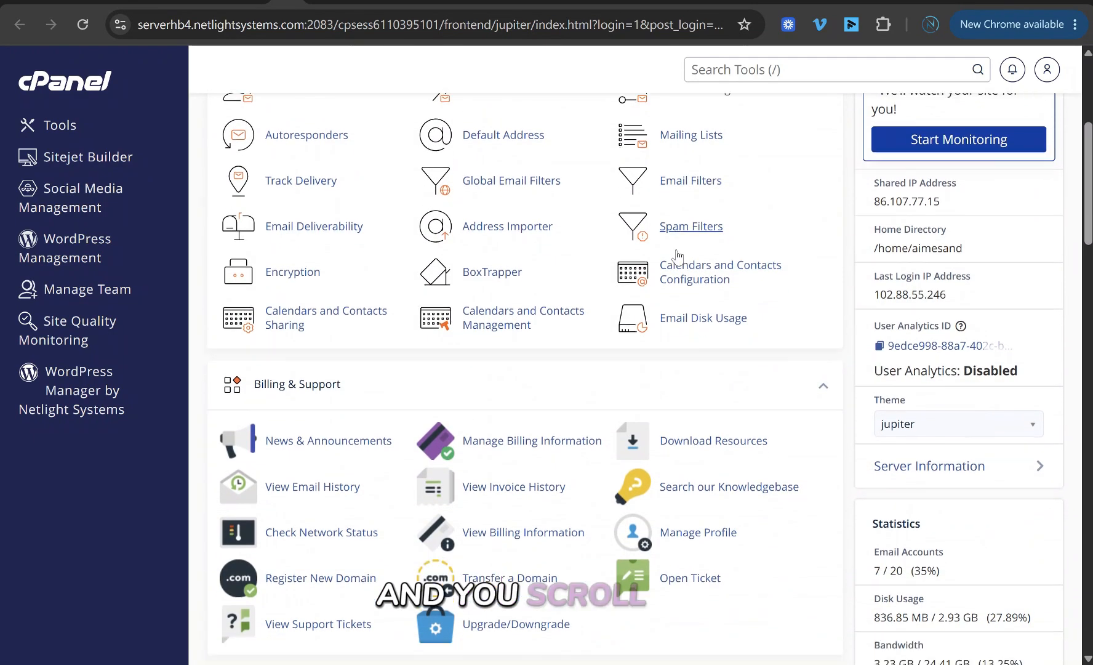
pyautogui.scroll(-5, 395, 320)
pyautogui.scroll(-2, 395, 320)
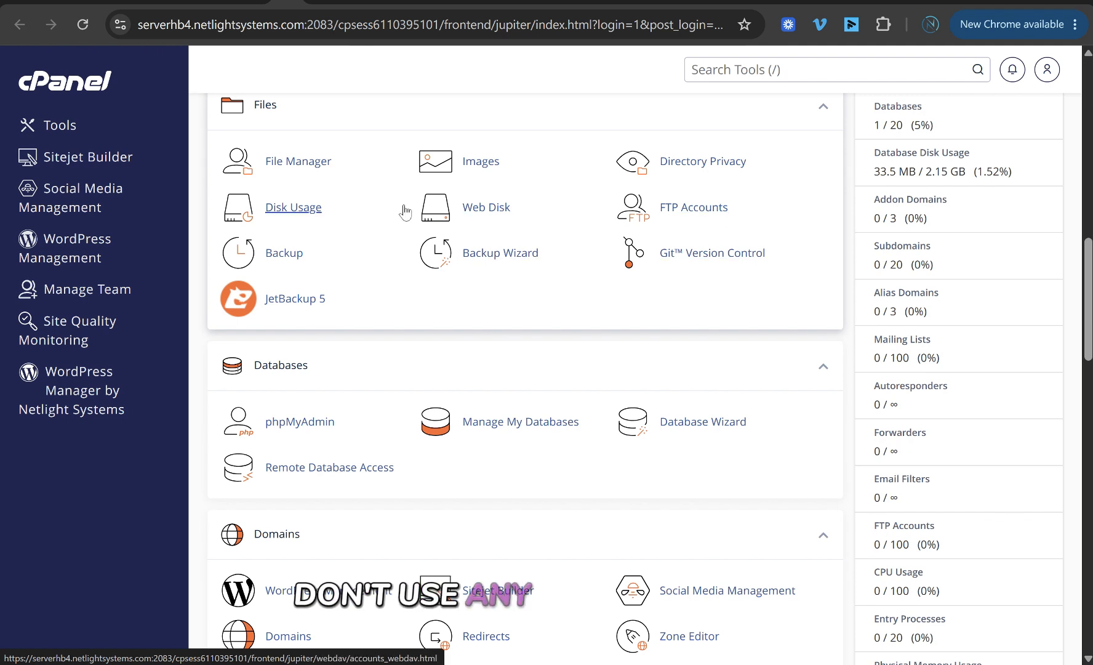
pyautogui.click(296, 300)
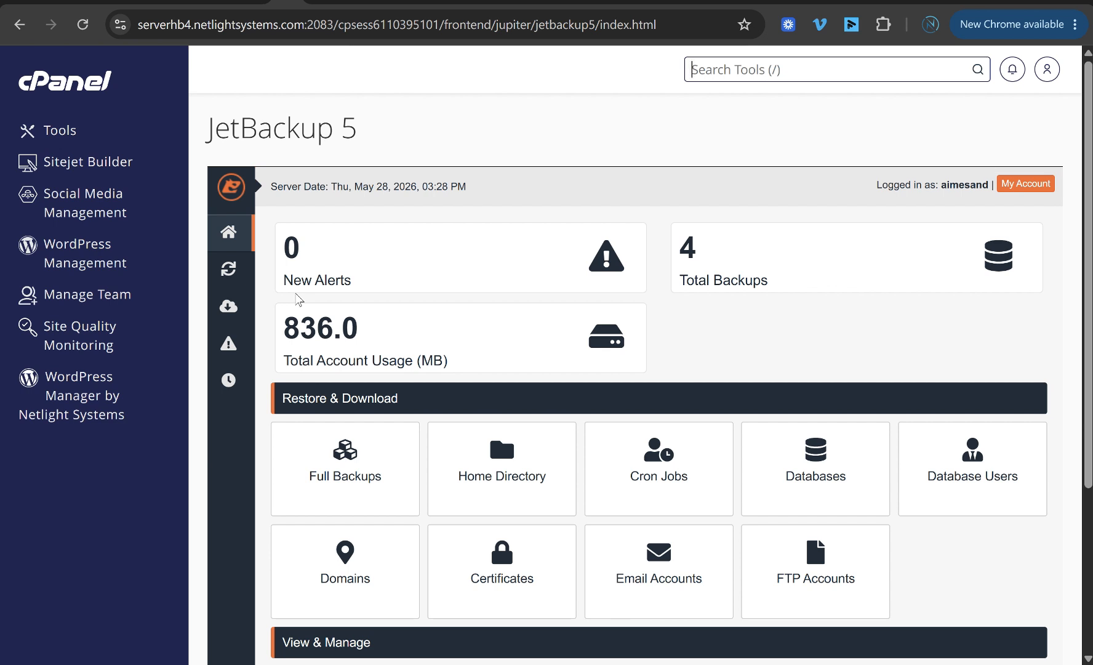
# Open the Full Backups list for restoring and downloading, and look over the available backups
pyautogui.scroll(-2, 424, 431)
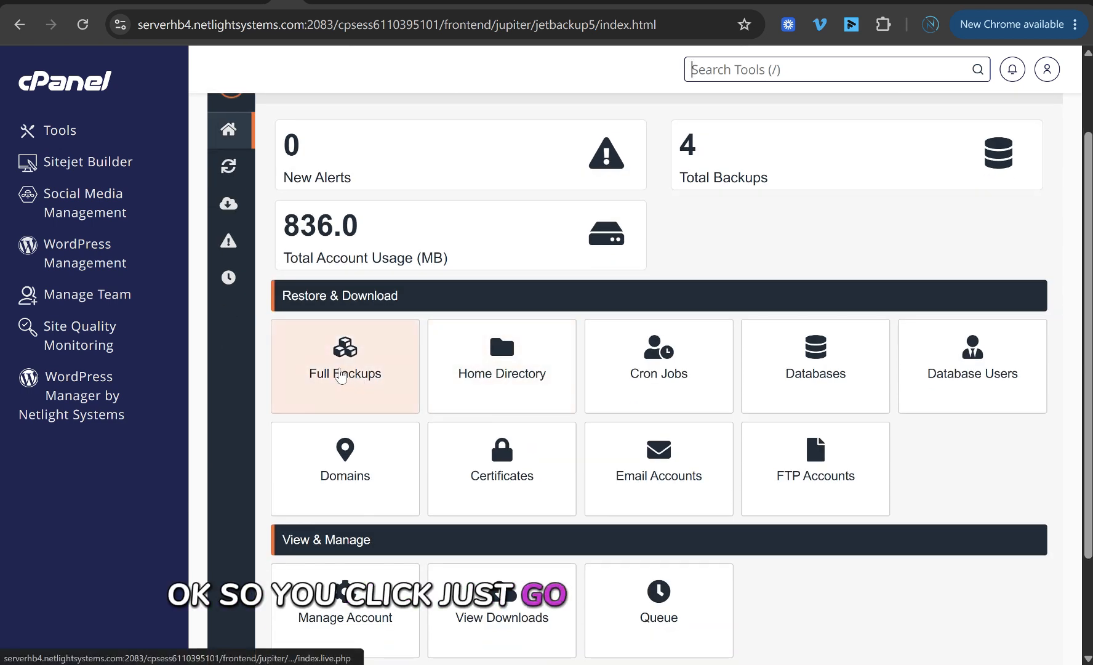
pyautogui.click(339, 363)
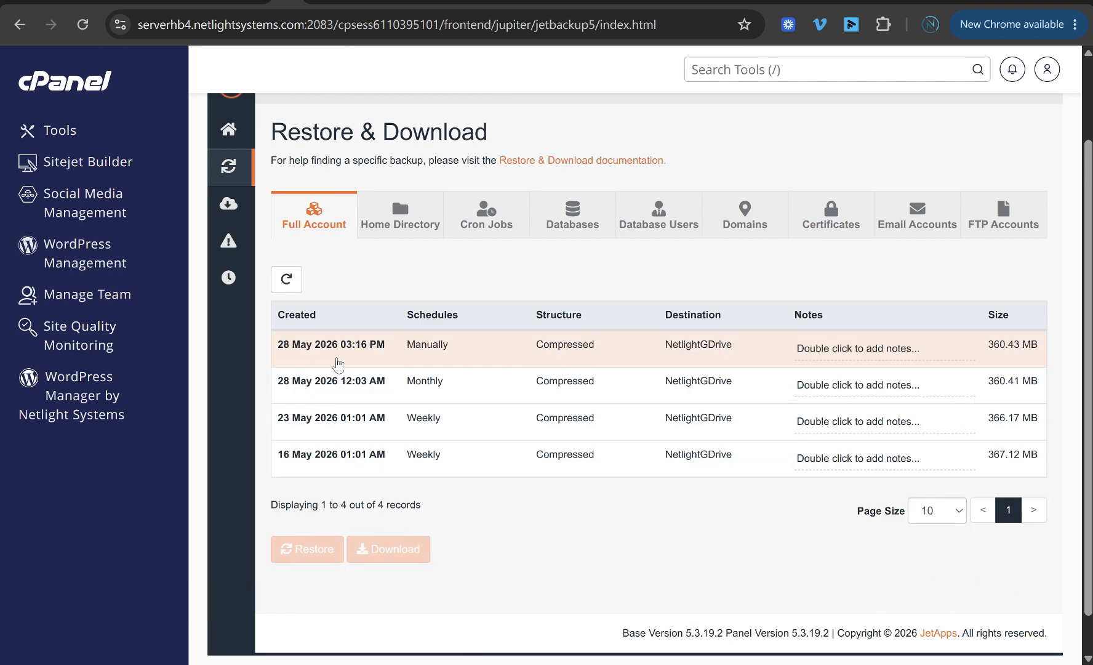
pyautogui.scroll(-1, 480, 348)
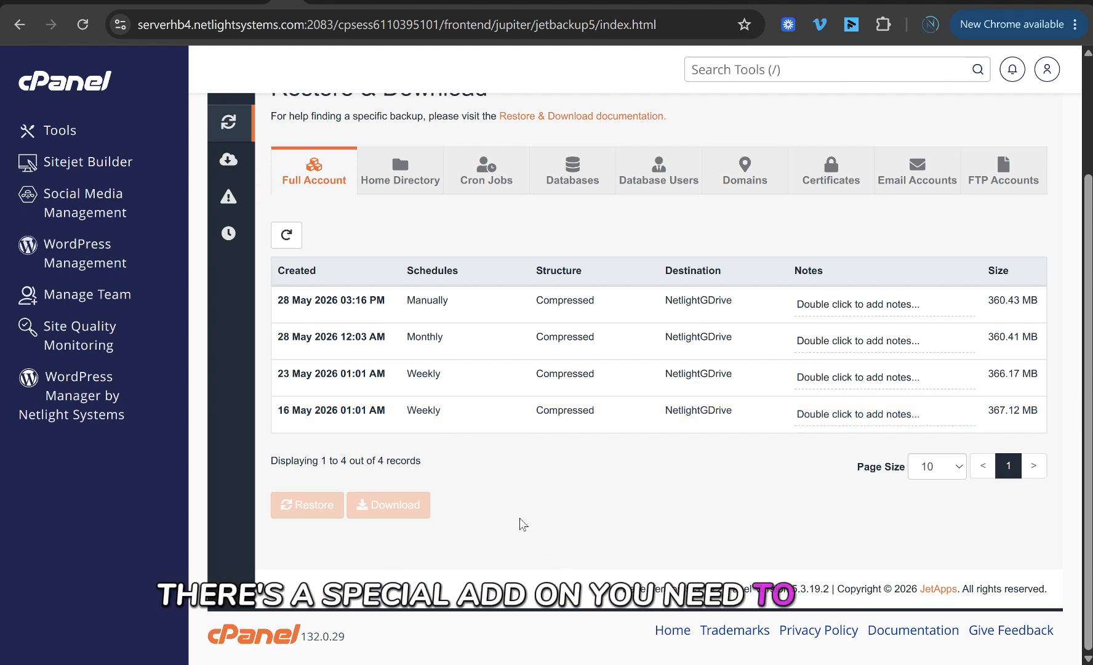
pyautogui.scroll(1, 501, 477)
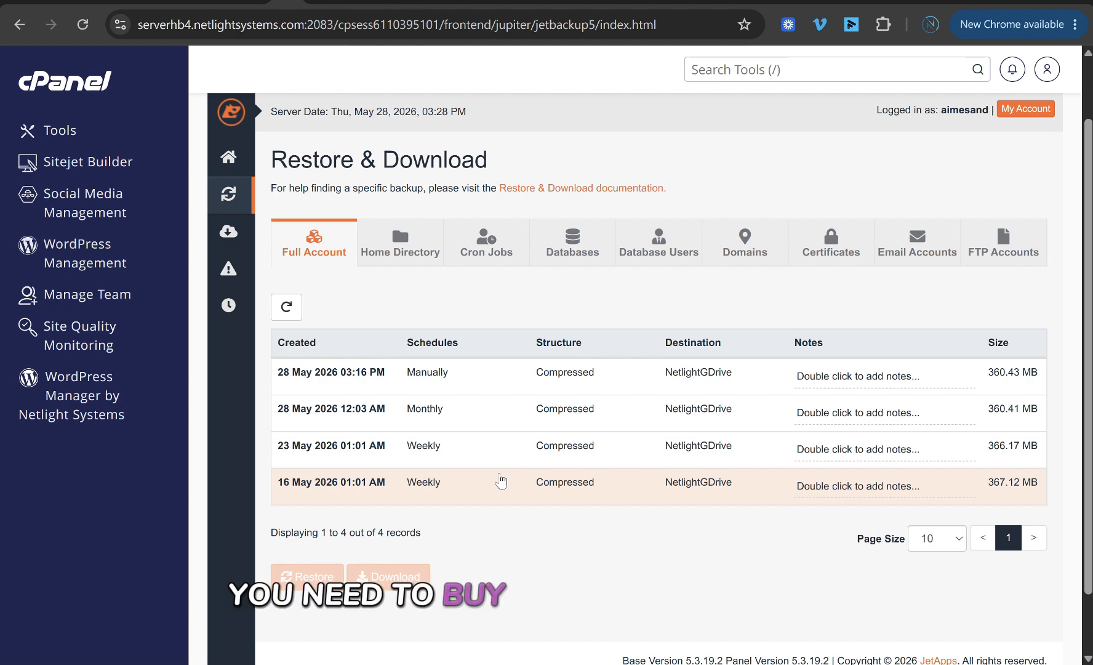
pyautogui.scroll(-1, 501, 480)
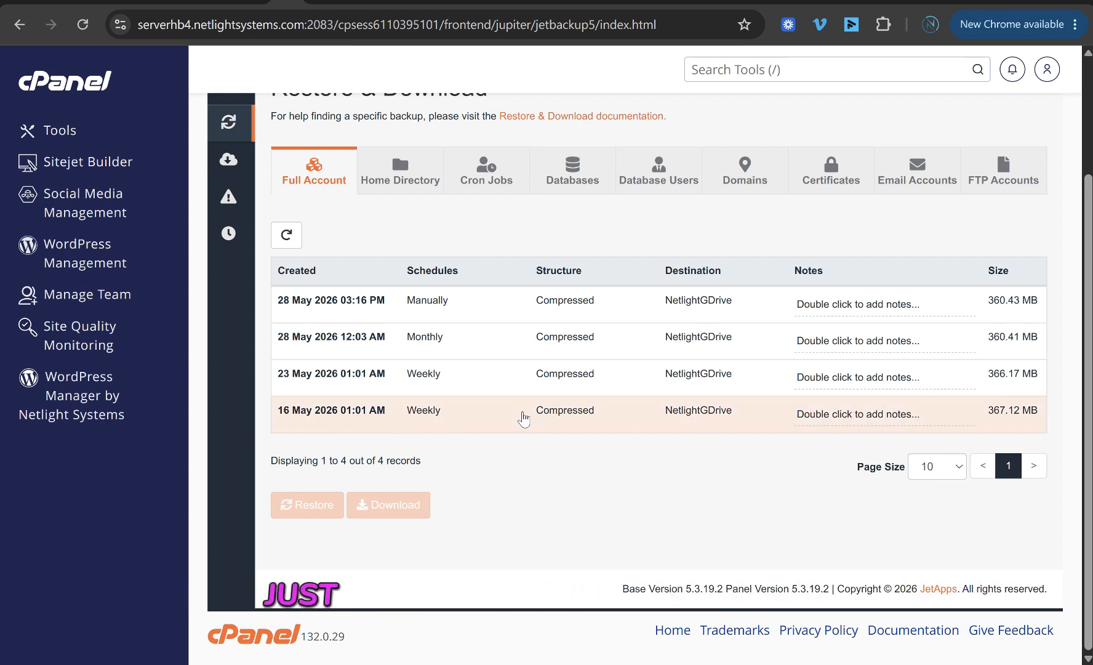
pyautogui.scroll(3, 523, 415)
pyautogui.scroll(-3, 521, 411)
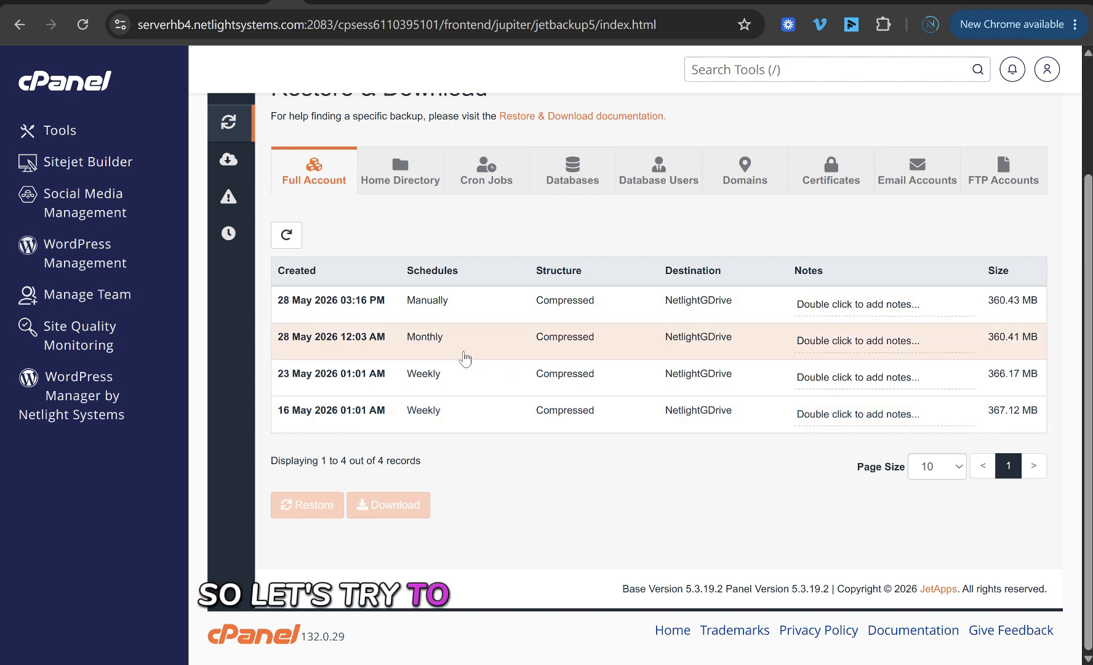
# Select the manual full-account backup from 28 May 2026 03:16 PM and open its restore summary
pyautogui.click(481, 342)
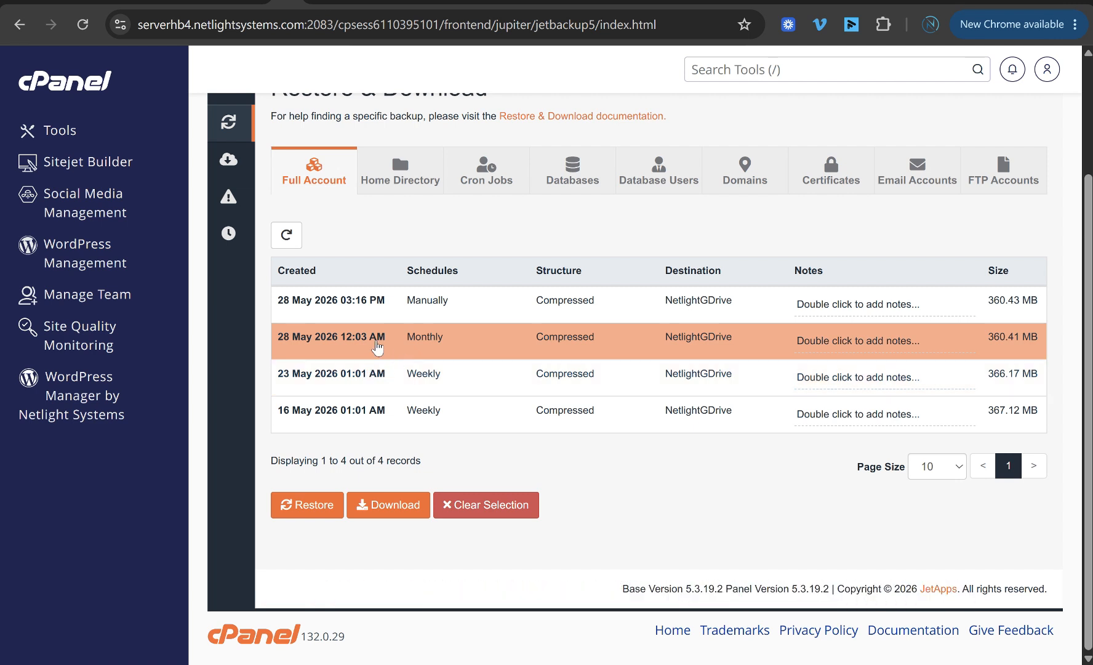
pyautogui.click(376, 347)
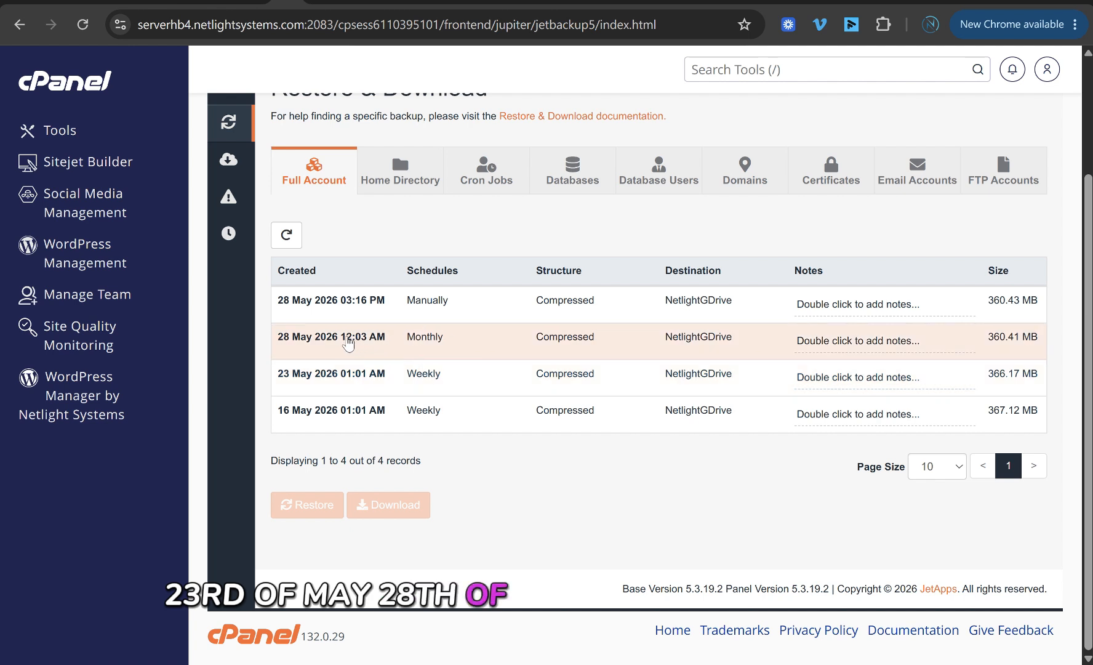
pyautogui.click(371, 302)
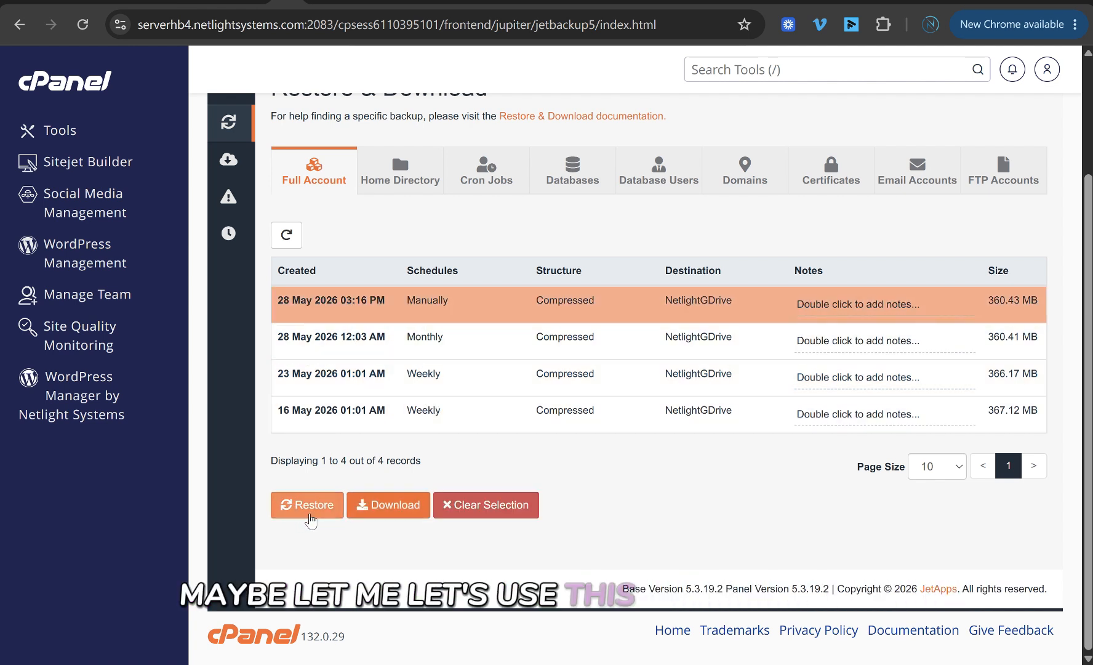
pyautogui.click(311, 516)
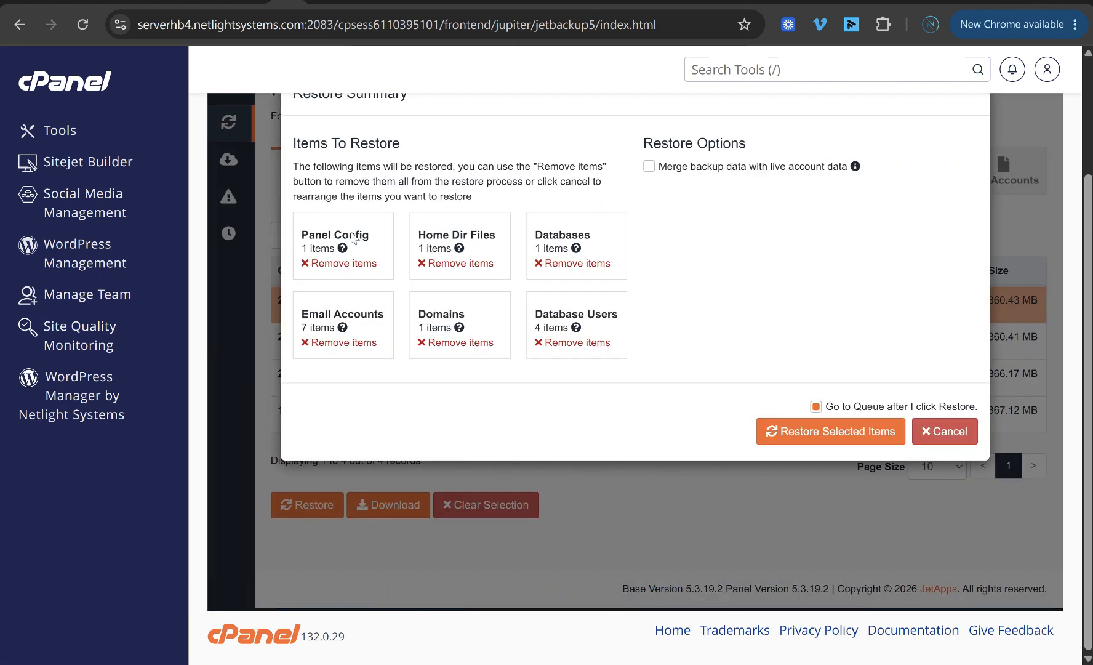
# Remove the panel config, databases, email accounts, domains and database users from the restore, keeping only Home Dir Files
pyautogui.scroll(1, 705, 249)
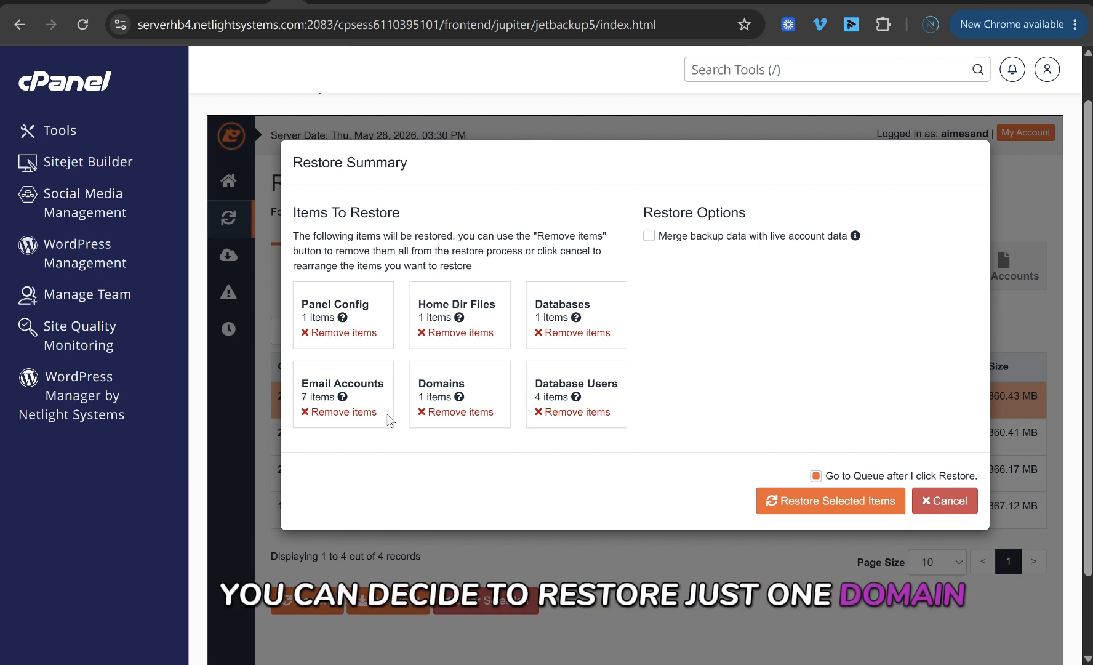
pyautogui.moveTo(458, 398)
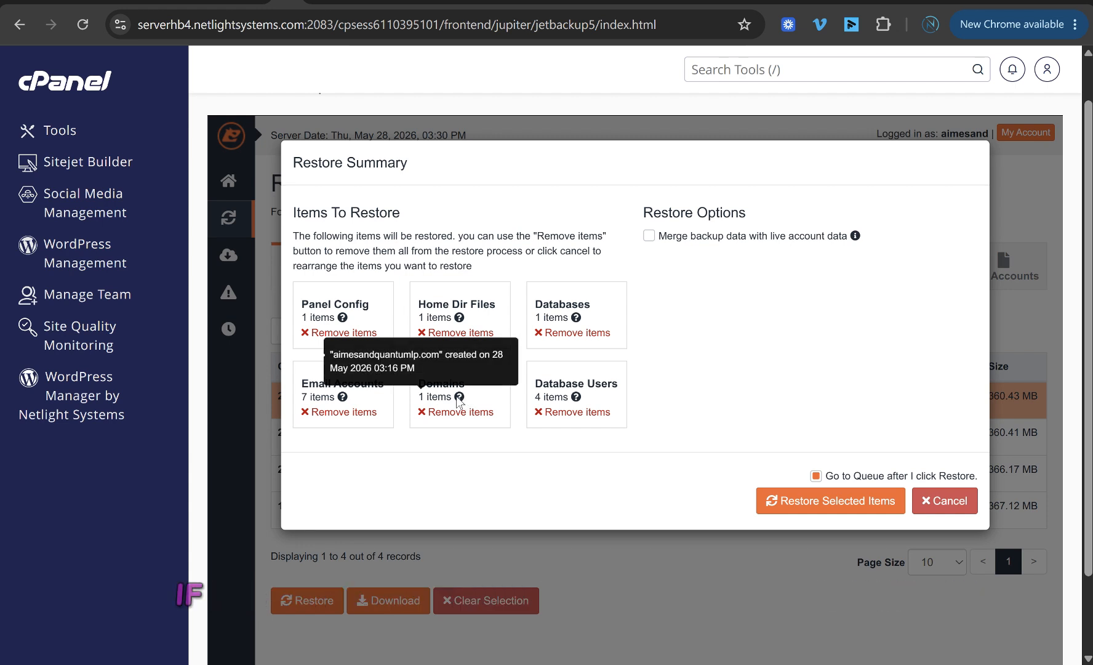
pyautogui.moveTo(576, 397)
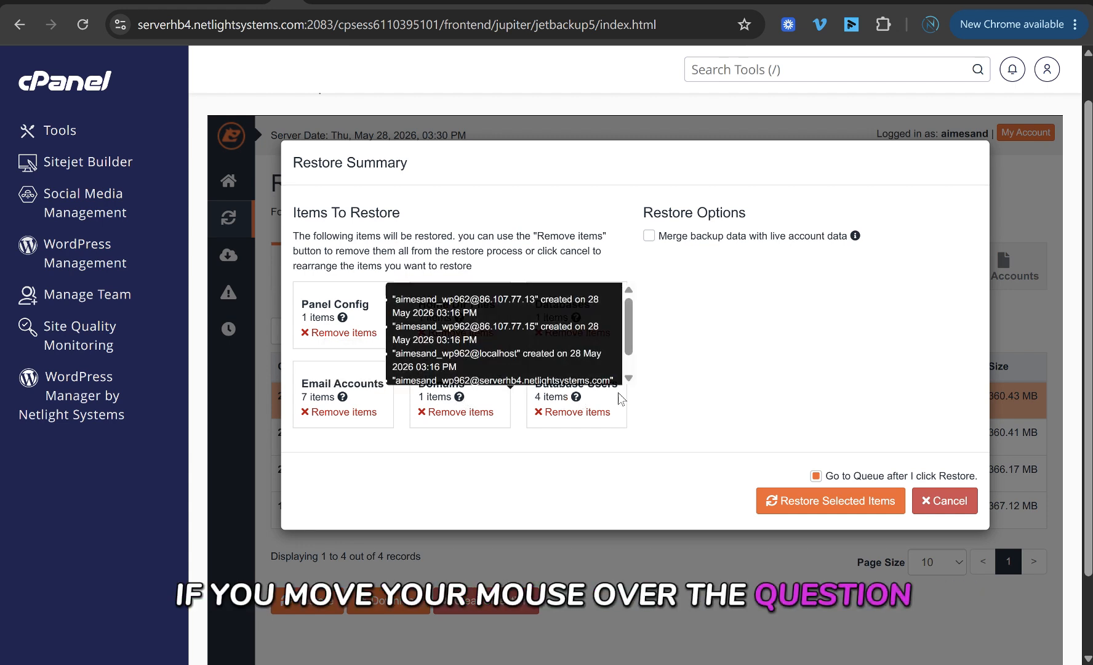
pyautogui.moveTo(577, 324)
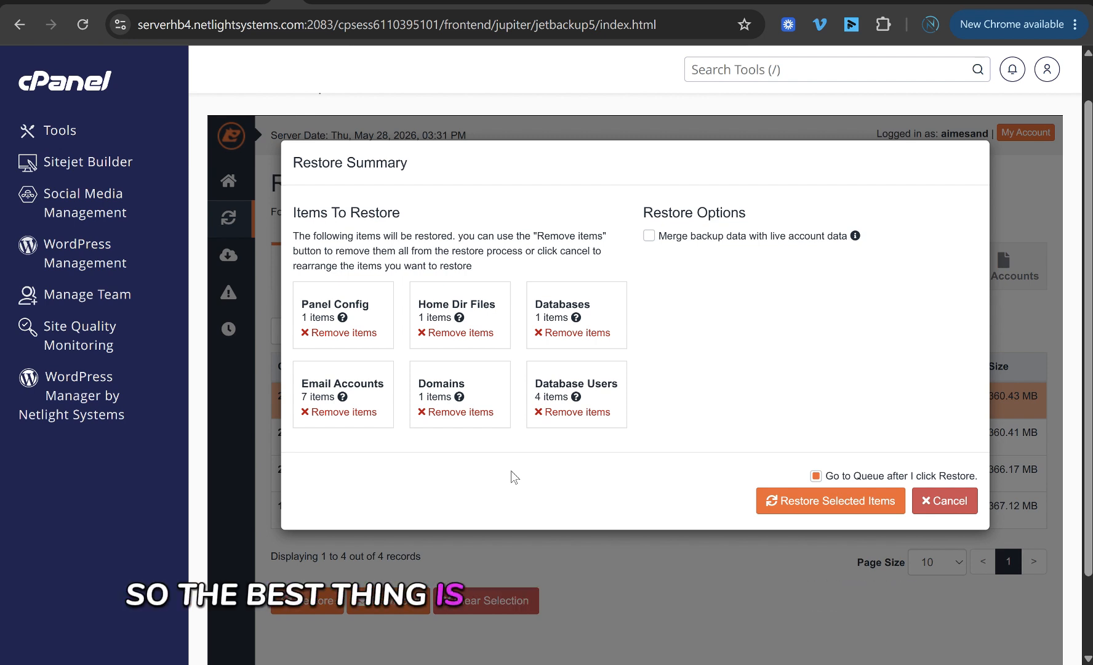
pyautogui.click(429, 413)
pyautogui.click(355, 414)
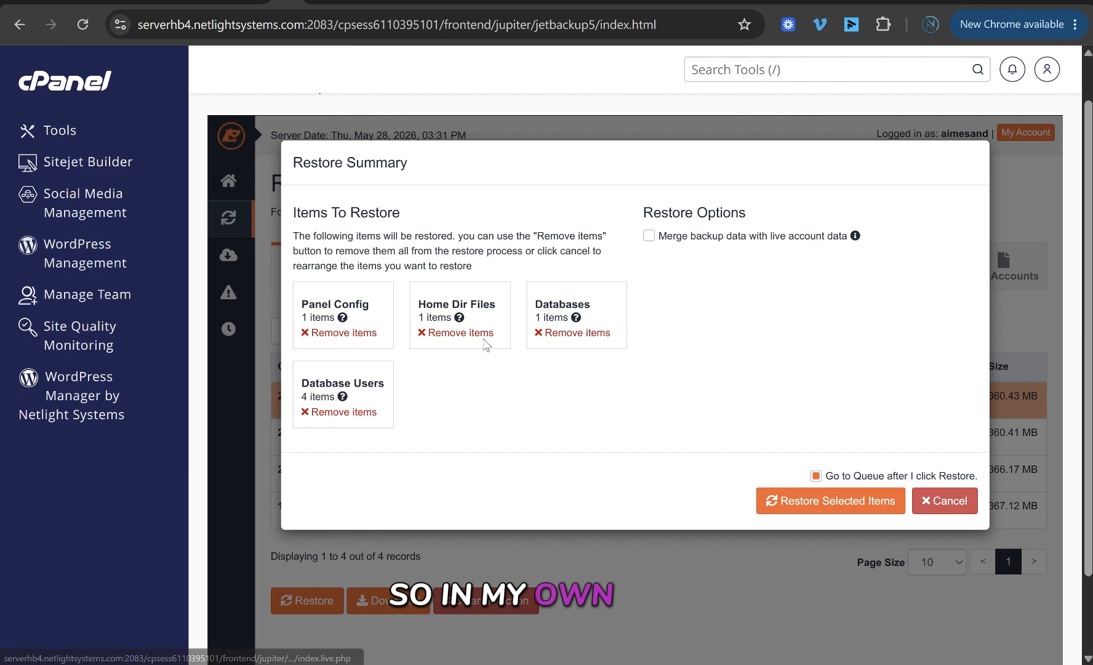
pyautogui.click(576, 335)
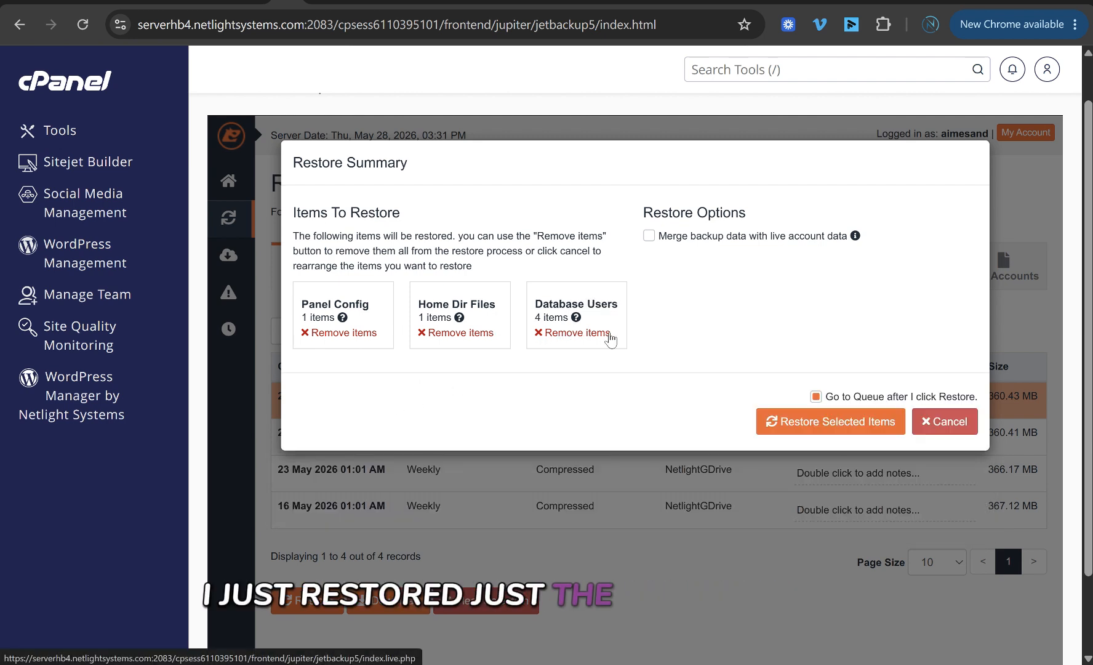
pyautogui.click(586, 334)
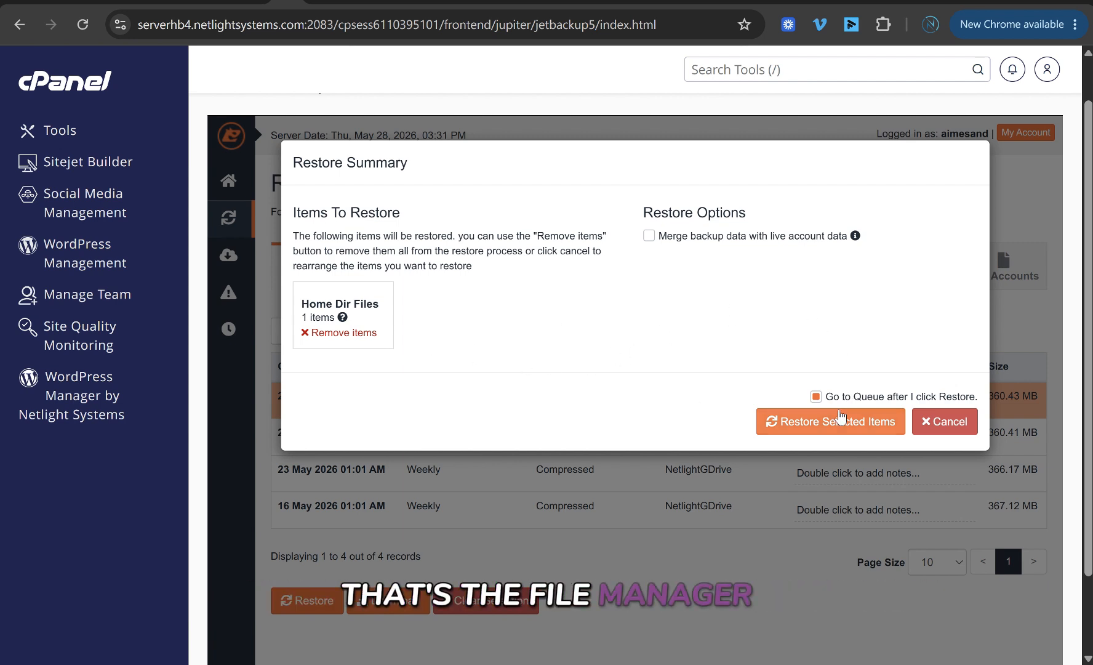
# Start restoring the remaining Home Dir Files and review the restore job in the queue
pyautogui.click(820, 420)
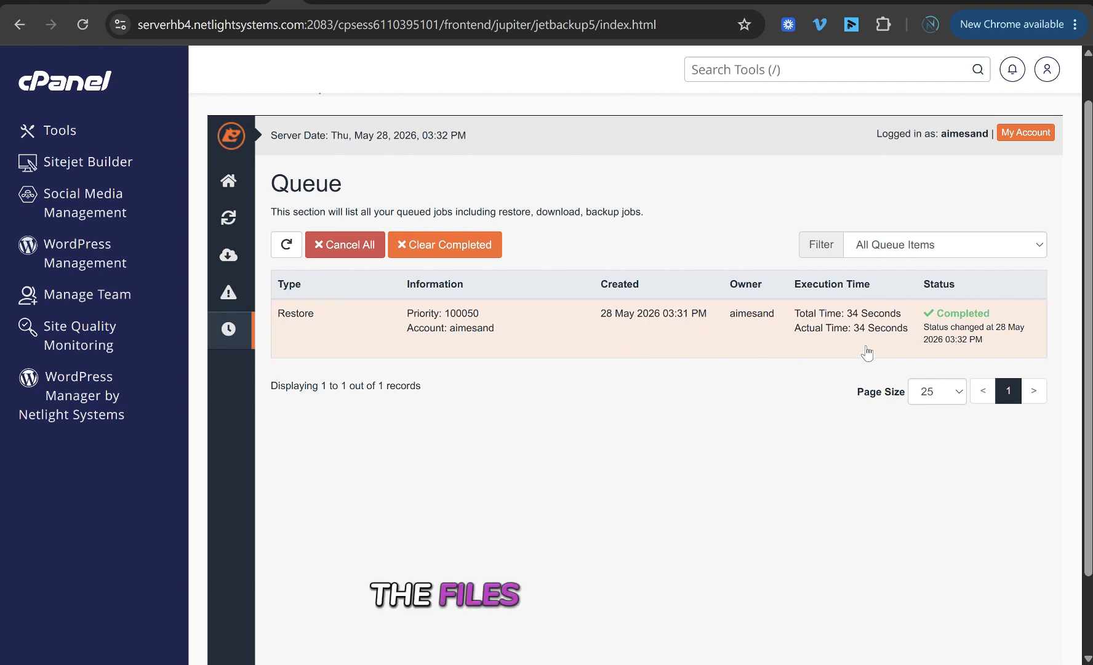
pyautogui.scroll(-2, 706, 388)
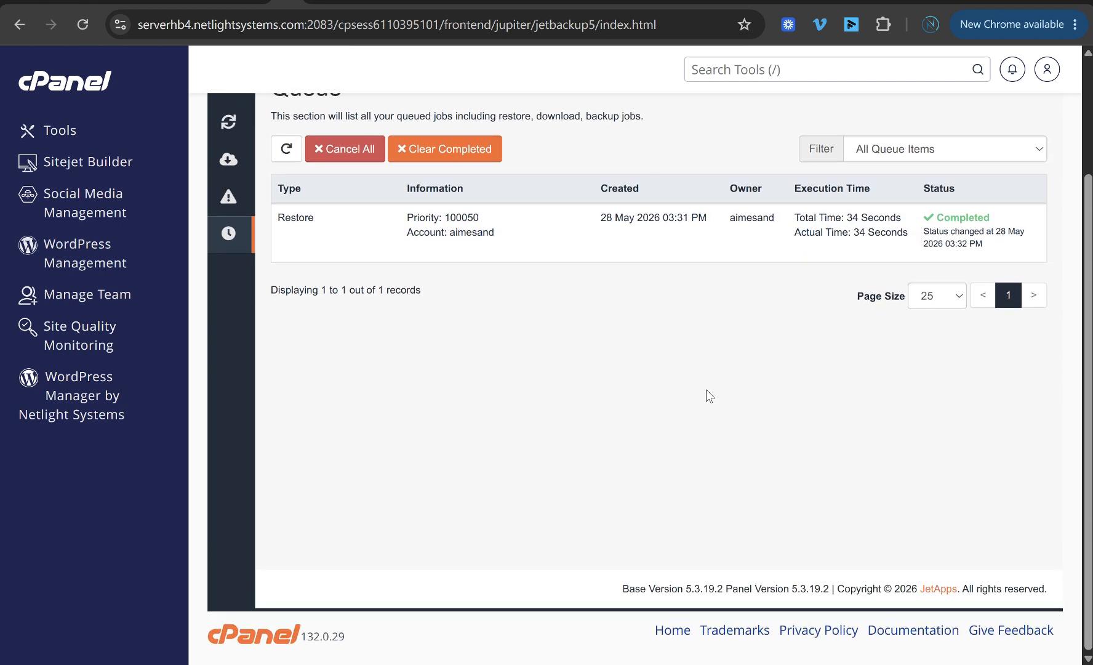
pyautogui.scroll(3, 581, 400)
pyautogui.scroll(-2, 499, 382)
pyautogui.scroll(2, 338, 221)
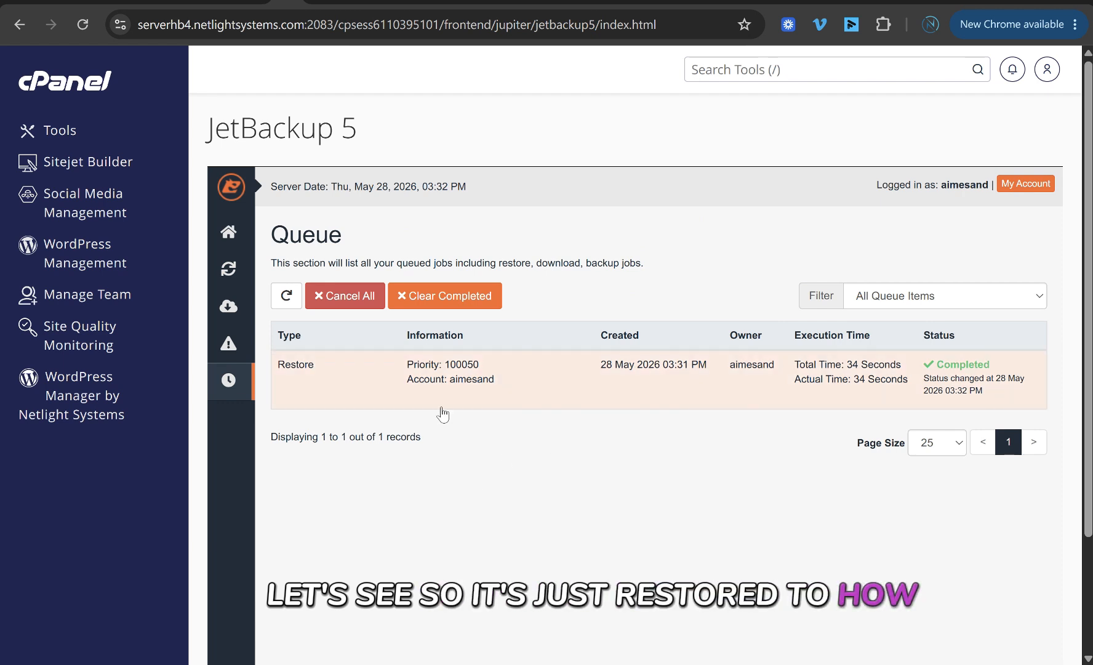
# Open the cPanel Tools page in a new browser tab and launch File Manager from it
pyautogui.rightClick(64, 122)
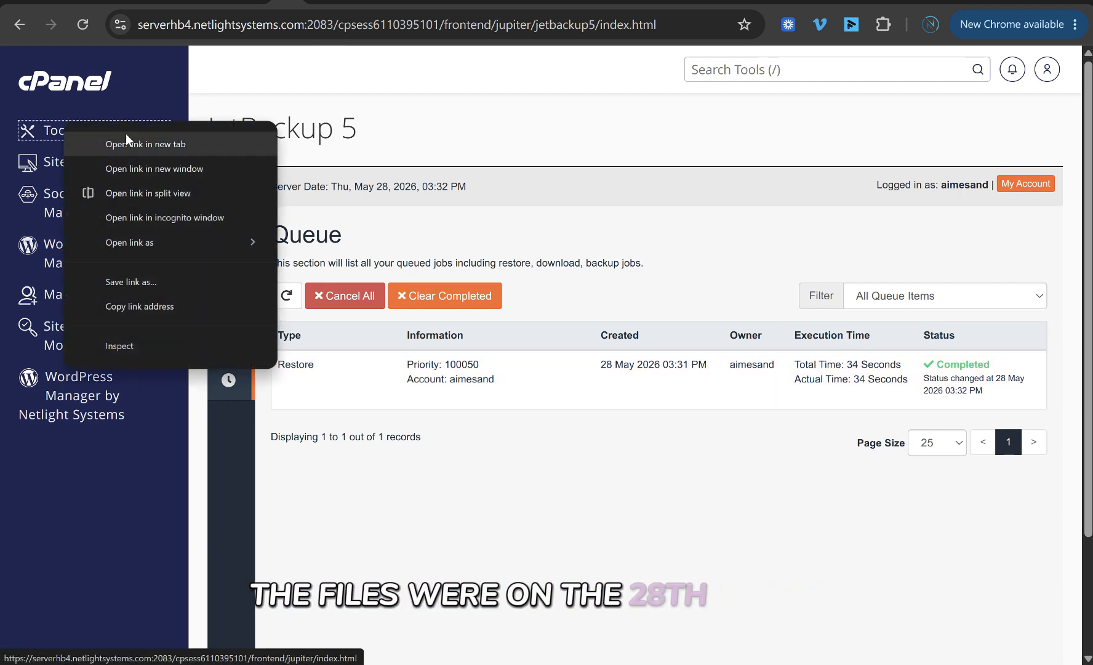
pyautogui.click(128, 136)
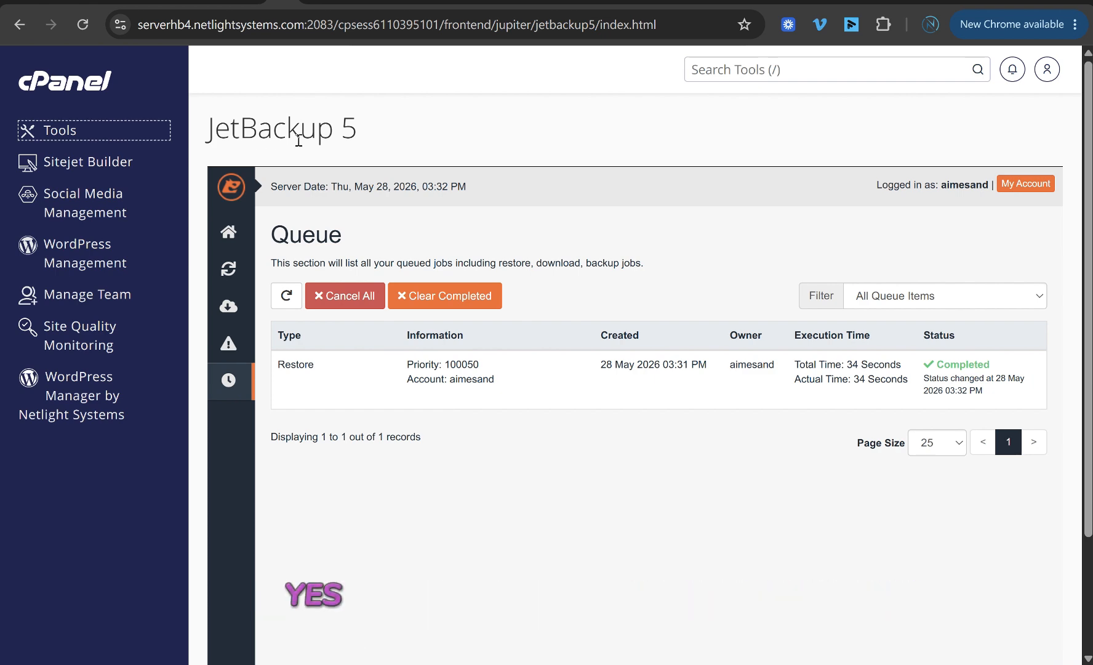
pyautogui.scroll(-3, 345, 522)
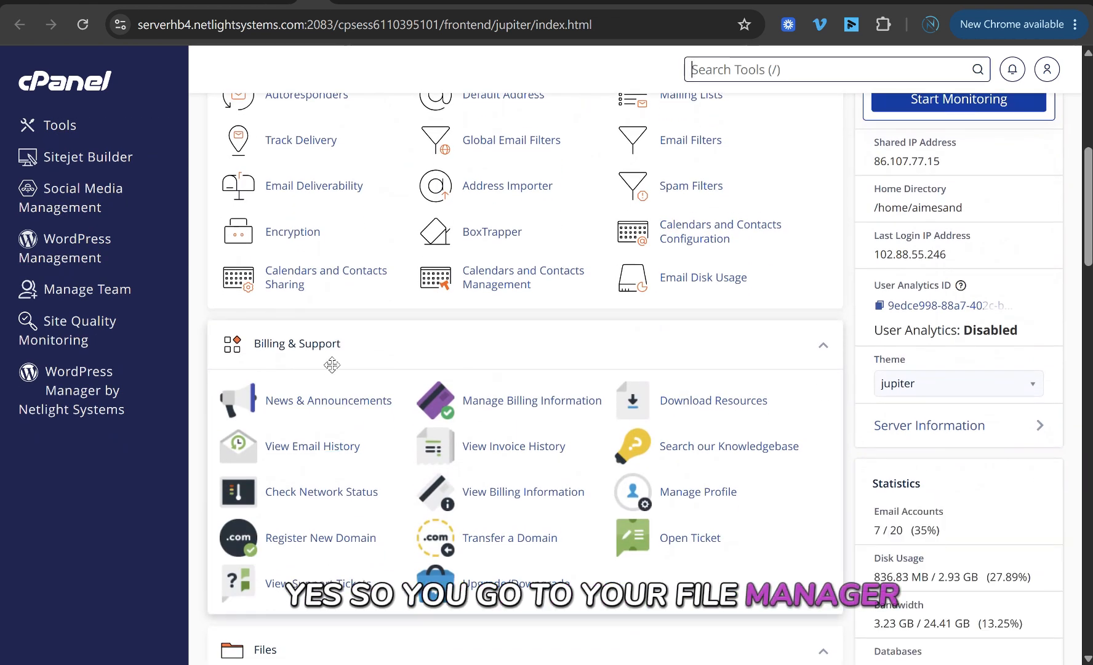
pyautogui.scroll(-5, 332, 365)
pyautogui.click(301, 418)
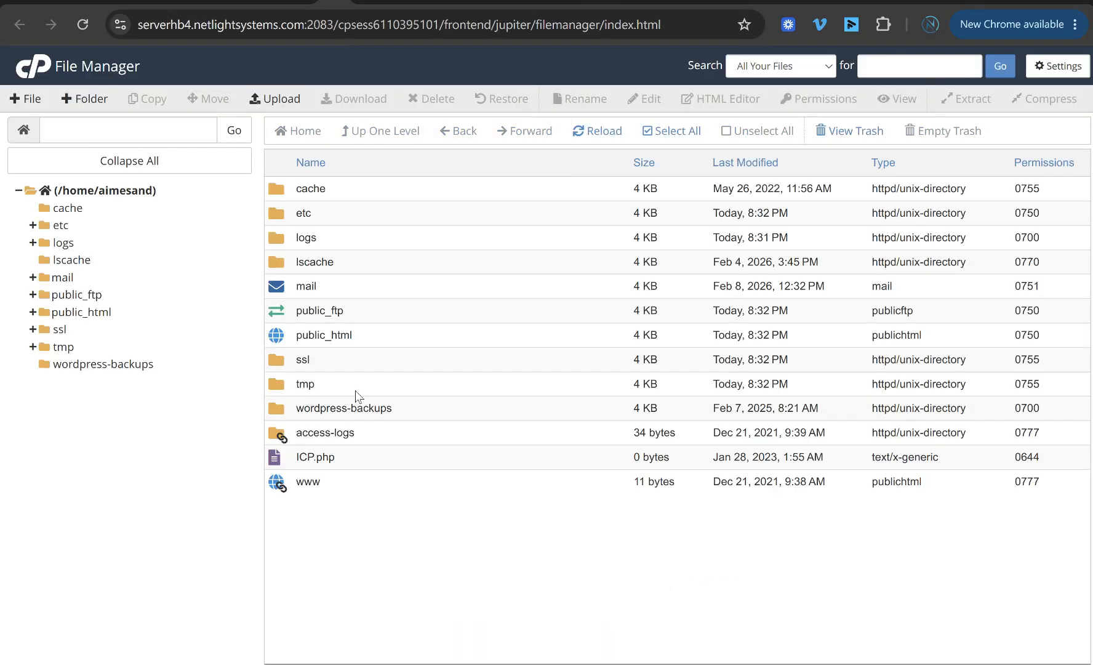
# Look through the files in the public_html folder, and return to the JetBackup queue
pyautogui.doubleClick(281, 342)
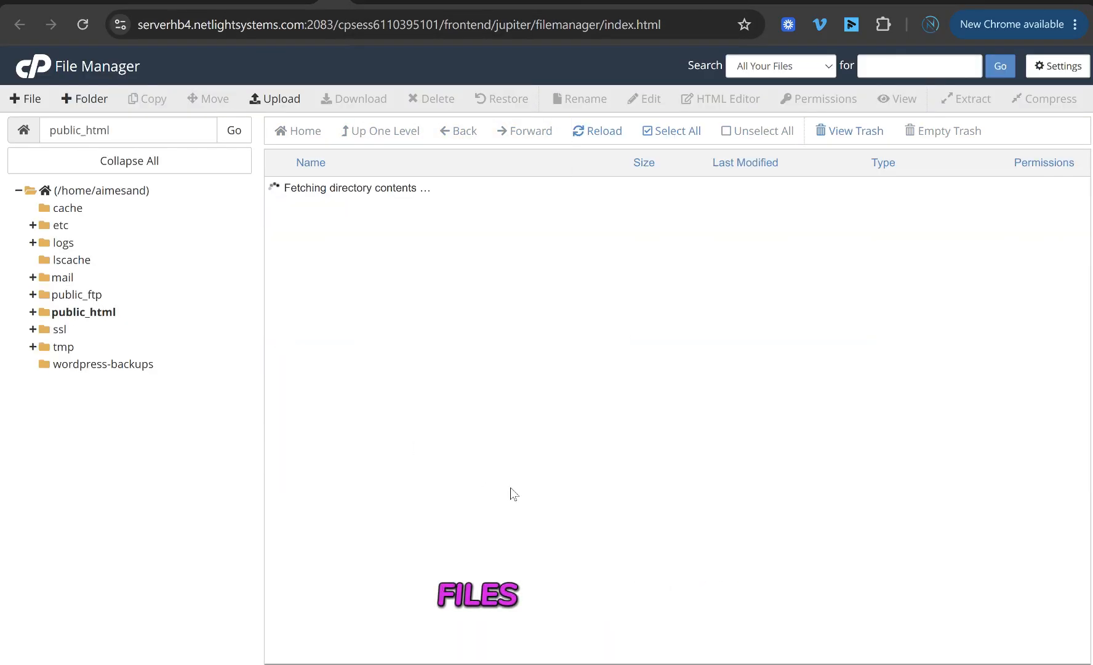
pyautogui.scroll(-5, 512, 494)
pyautogui.scroll(5, 510, 492)
pyautogui.scroll(-5, 510, 492)
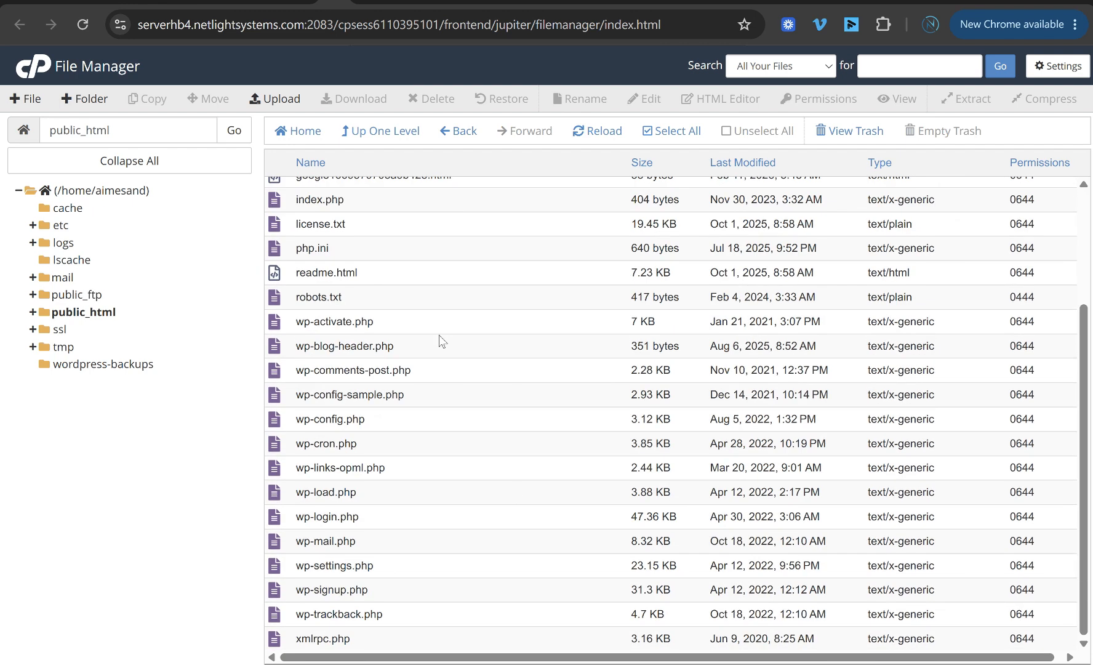
pyautogui.click(394, 2)
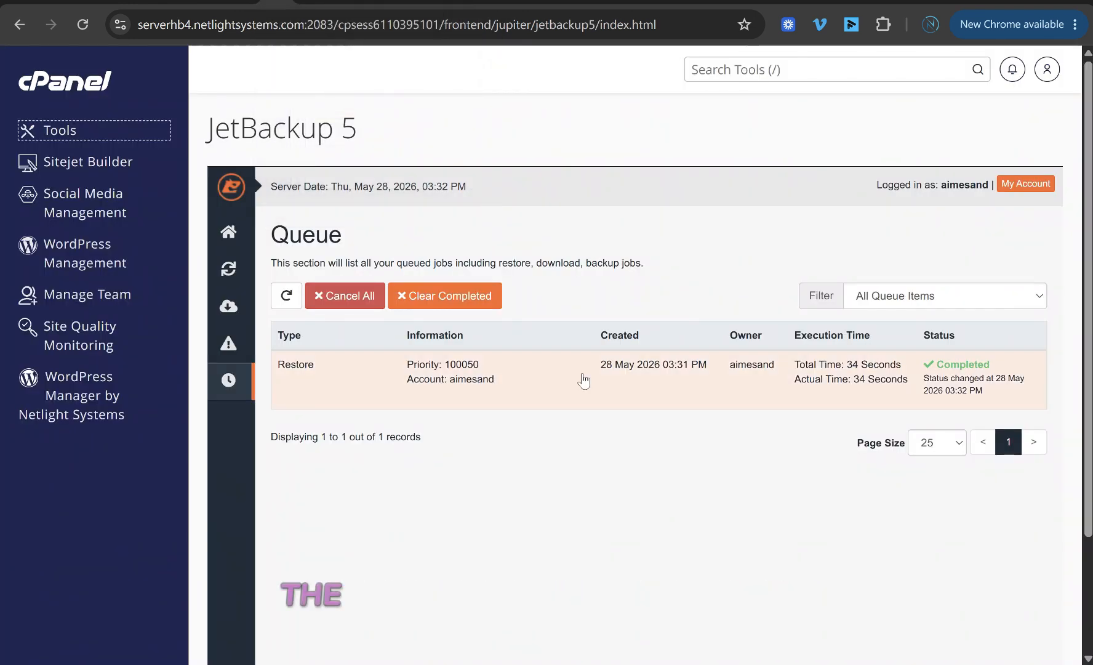